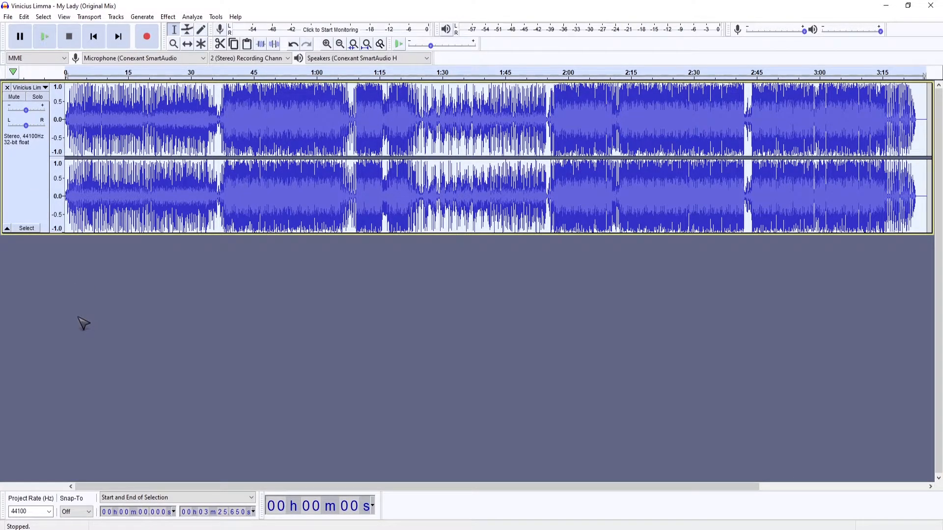
Duplicate the song's track and briefly play and stop the audio
{"action": "key", "text": "ctrl+d"}
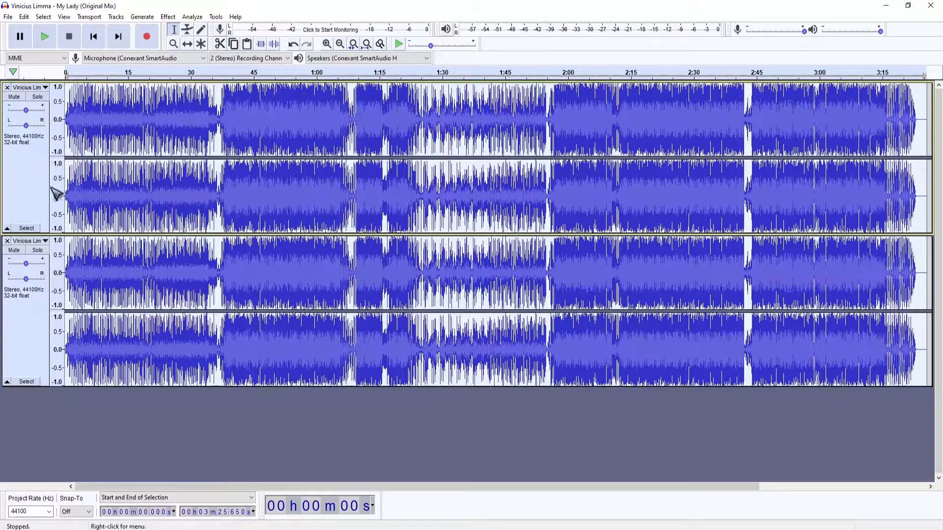
{"action": "key", "text": "space"}
{"action": "key", "text": "space"}
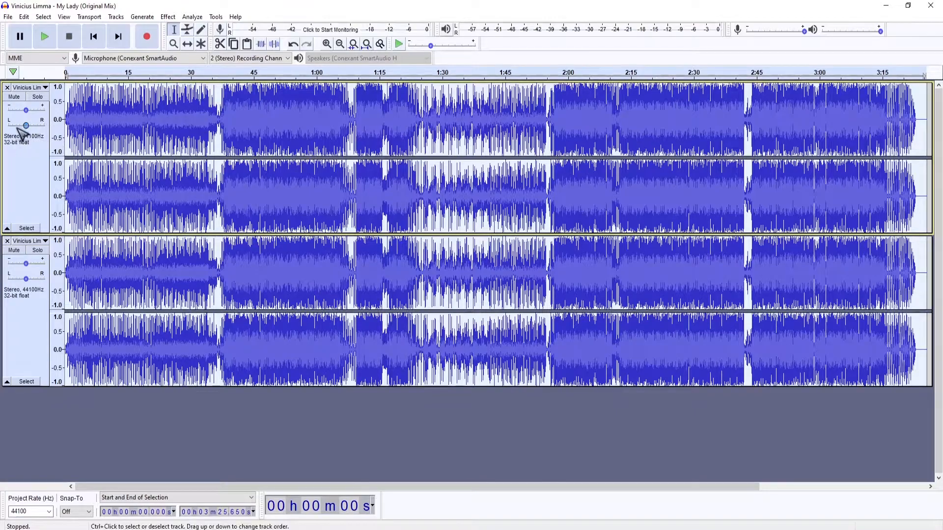
Pan the original track fully left and the duplicate track fully right
{"action": "left_click_drag", "start_coordinate": [26, 126], "coordinate": [8, 126]}
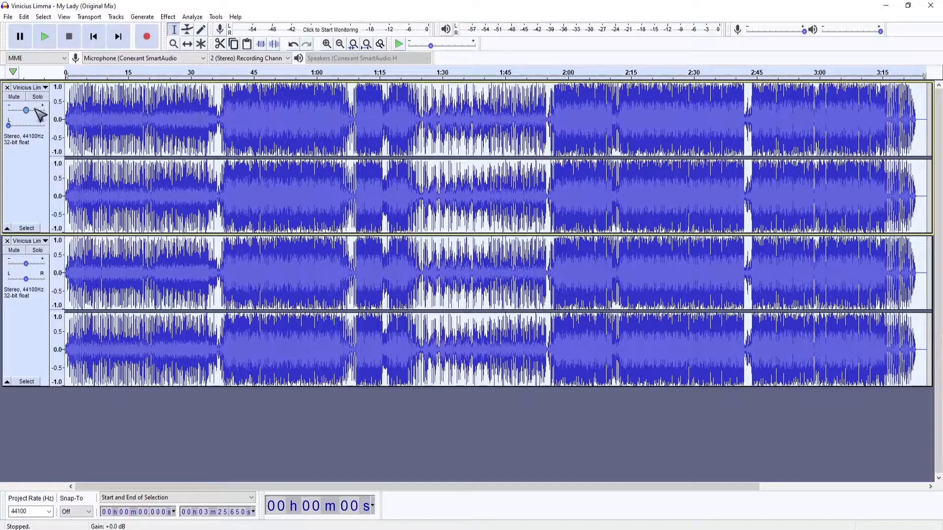
{"action": "left_click_drag", "start_coordinate": [26, 278], "coordinate": [46, 279]}
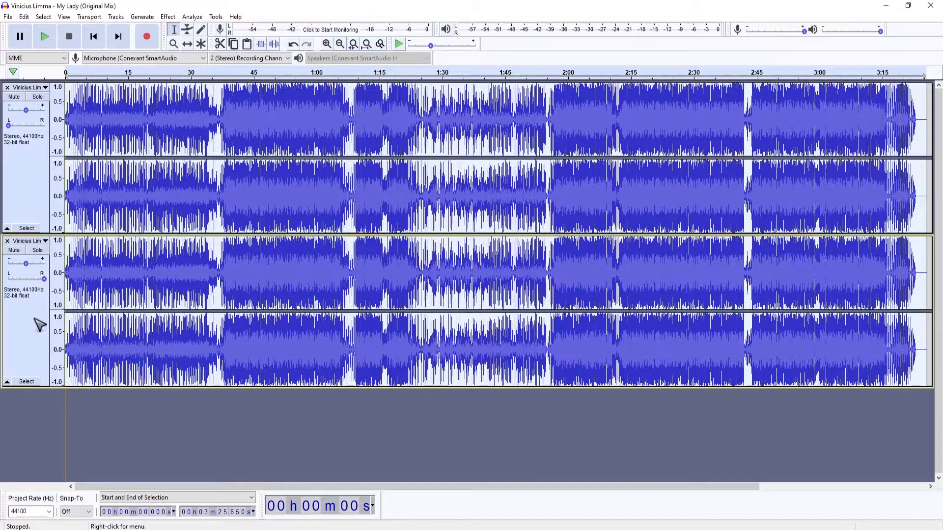
{"action": "left_click", "coordinate": [94, 417]}
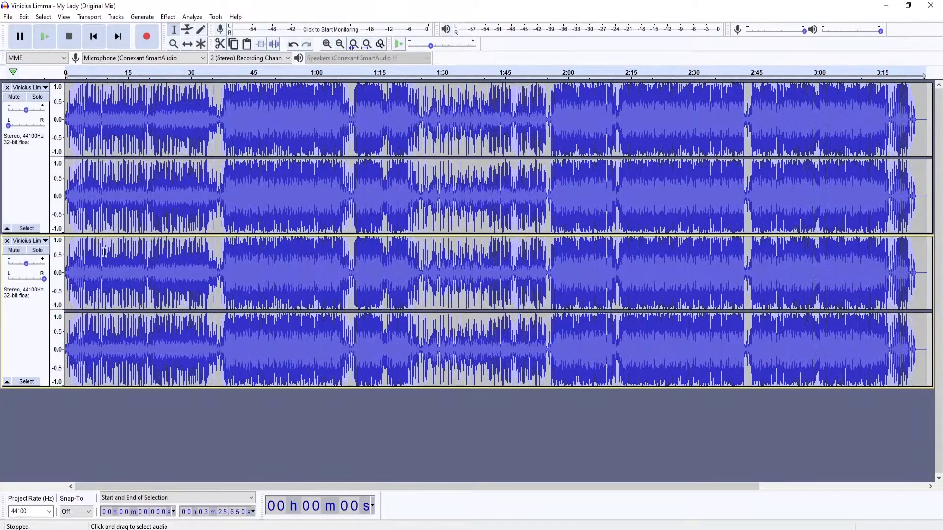
Switch to the Envelope tool and add envelope points at the very start of both tracks
{"action": "left_click", "coordinate": [190, 34]}
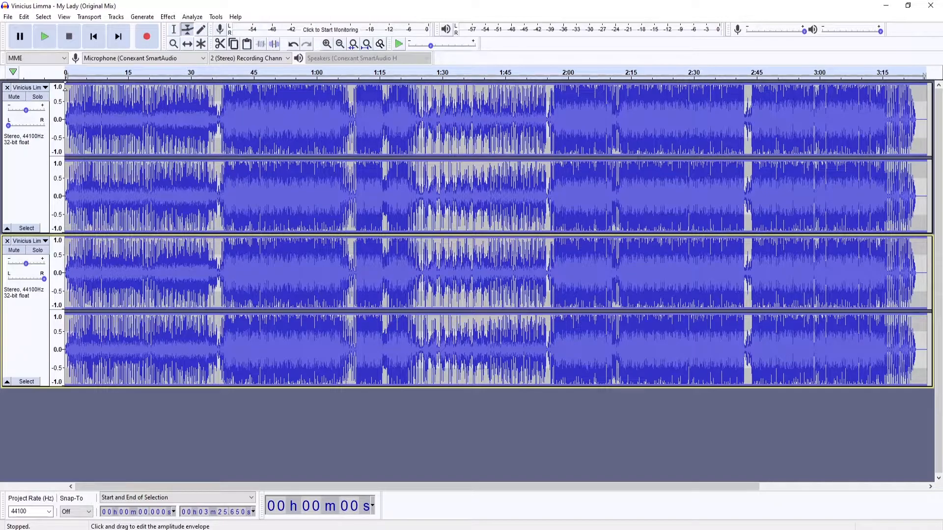
{"action": "left_click_drag", "start_coordinate": [66, 85], "coordinate": [66, 87]}
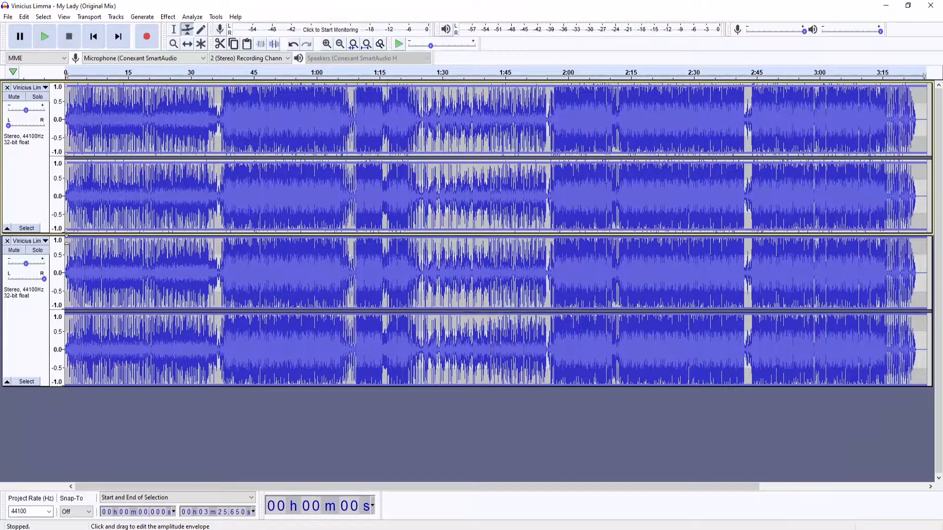
{"action": "left_click_drag", "start_coordinate": [65, 237], "coordinate": [66, 238]}
{"action": "left_click_drag", "start_coordinate": [66, 235], "coordinate": [66, 236]}
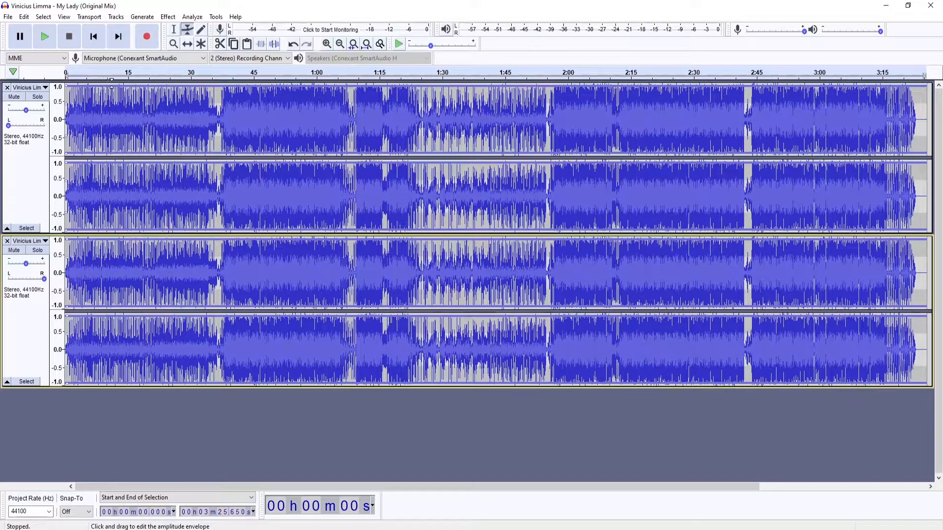
Add envelope points at roughly 10-second intervals along both tracks from start to end
{"action": "left_click", "coordinate": [108, 85]}
{"action": "left_click", "coordinate": [108, 238]}
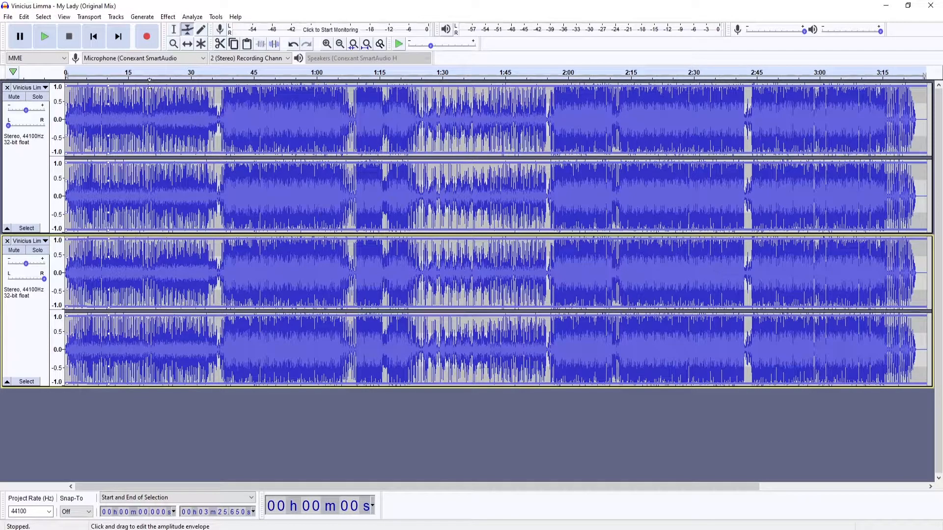
{"action": "left_click", "coordinate": [150, 83]}
{"action": "left_click", "coordinate": [151, 239]}
{"action": "left_click", "coordinate": [191, 84]}
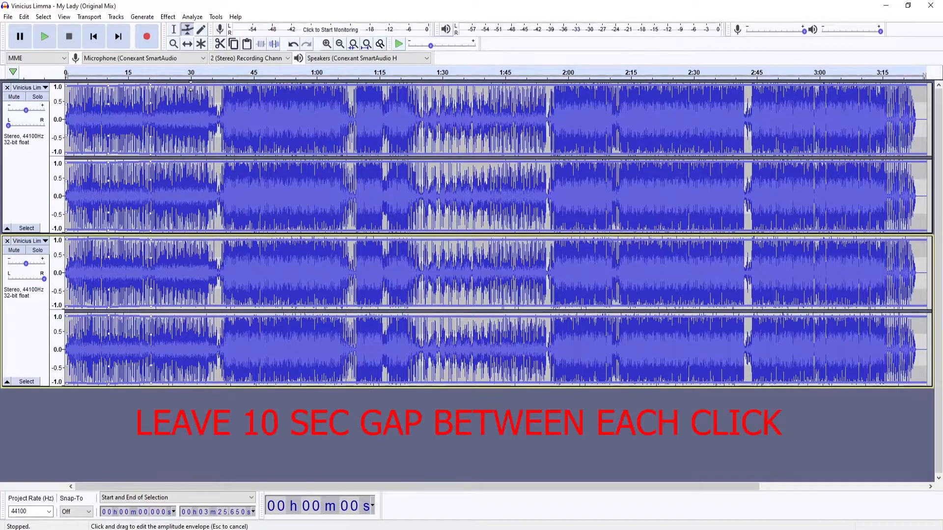
{"action": "left_click", "coordinate": [192, 237]}
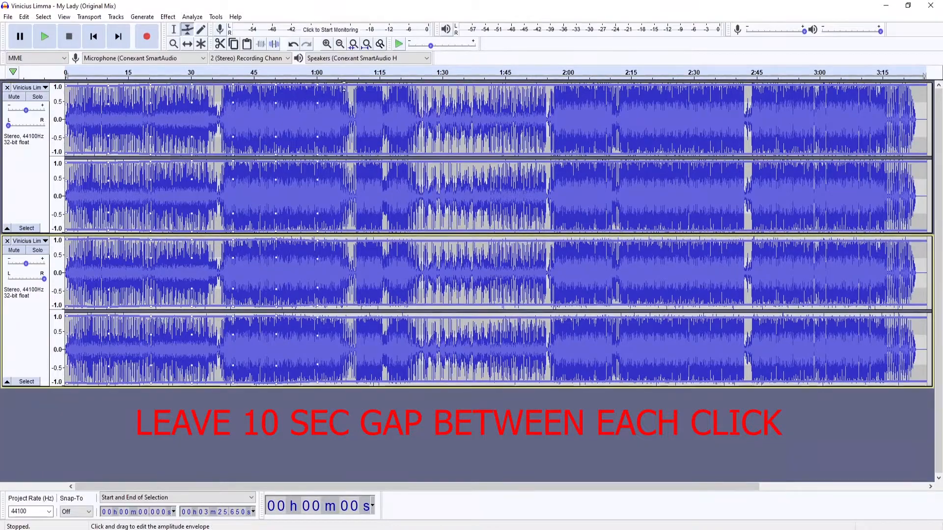
{"action": "left_click", "coordinate": [442, 84]}
{"action": "left_click", "coordinate": [444, 238]}
{"action": "left_click", "coordinate": [485, 85]}
{"action": "left_click", "coordinate": [486, 242]}
{"action": "left_click", "coordinate": [526, 86]}
{"action": "left_click", "coordinate": [528, 241]}
{"action": "left_click", "coordinate": [568, 85]}
{"action": "left_click", "coordinate": [570, 238]}
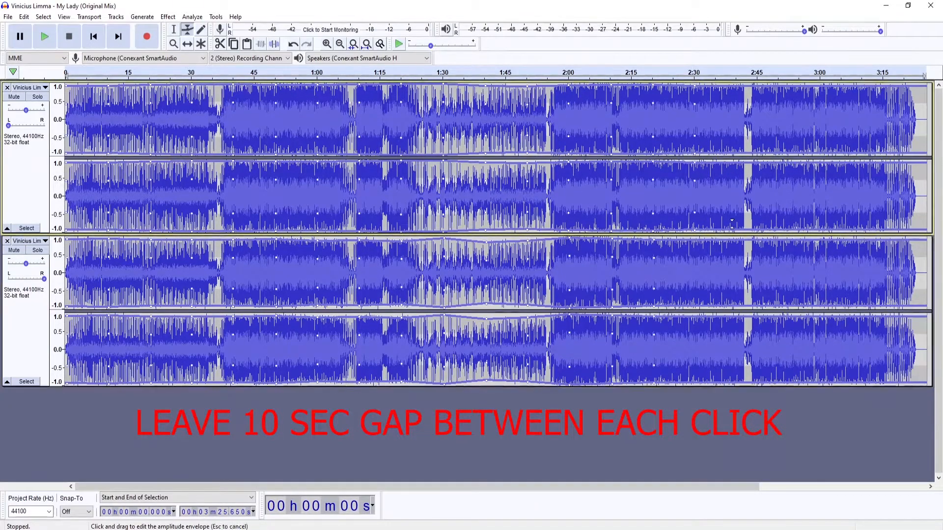
{"action": "left_click", "coordinate": [780, 239]}
{"action": "left_click", "coordinate": [821, 85]}
{"action": "left_click", "coordinate": [822, 240]}
{"action": "left_click", "coordinate": [863, 85]}
{"action": "left_click", "coordinate": [864, 240]}
{"action": "left_click", "coordinate": [905, 84]}
{"action": "left_click", "coordinate": [905, 240]}
{"action": "left_click", "coordinate": [926, 86]}
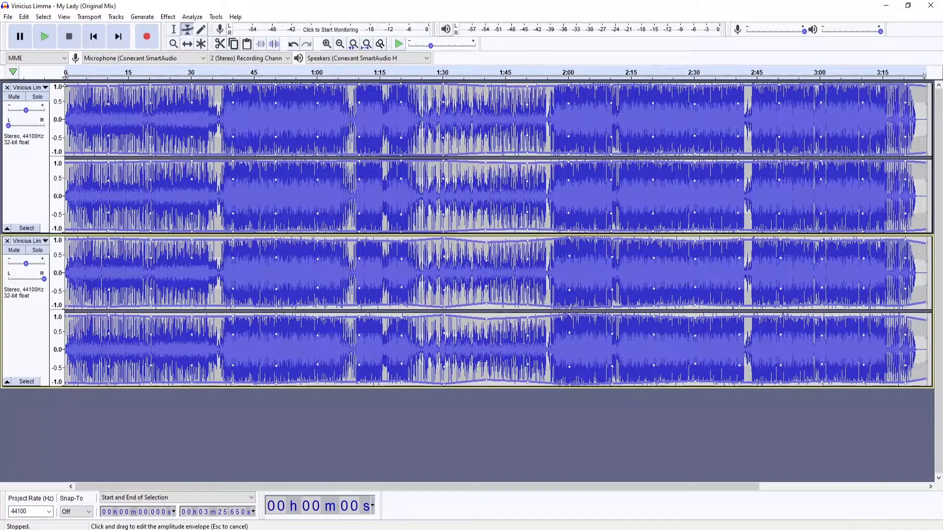
Lower alternating envelope points on both tracks over the first minute so their volumes rise and fall in turn
{"action": "left_click_drag", "start_coordinate": [64, 82], "coordinate": [64, 80]}
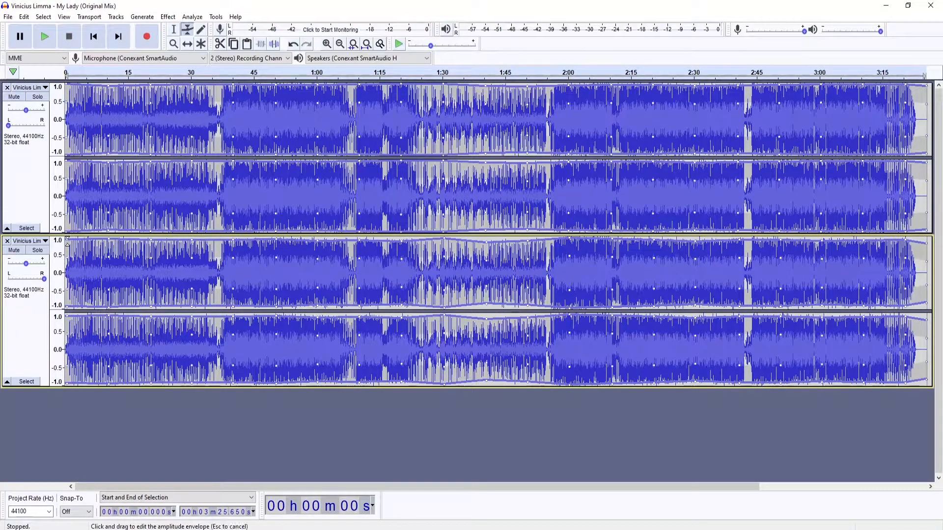
{"action": "left_click_drag", "start_coordinate": [66, 243], "coordinate": [66, 268]}
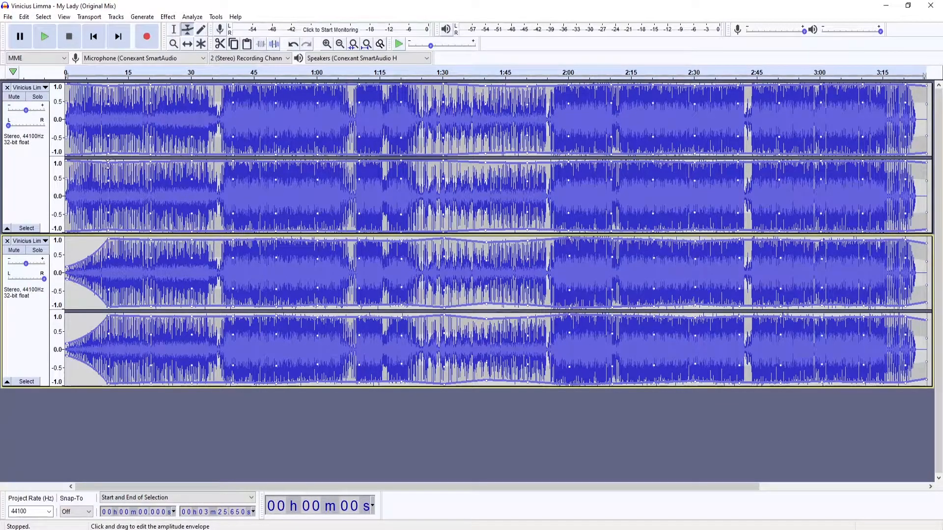
{"action": "left_click_drag", "start_coordinate": [107, 166], "coordinate": [108, 190]}
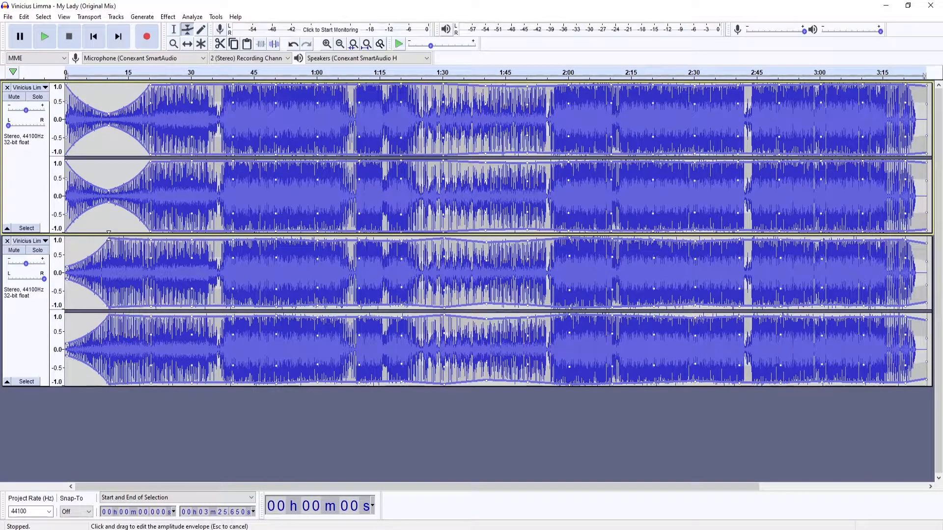
{"action": "left_click_drag", "start_coordinate": [109, 236], "coordinate": [108, 234]}
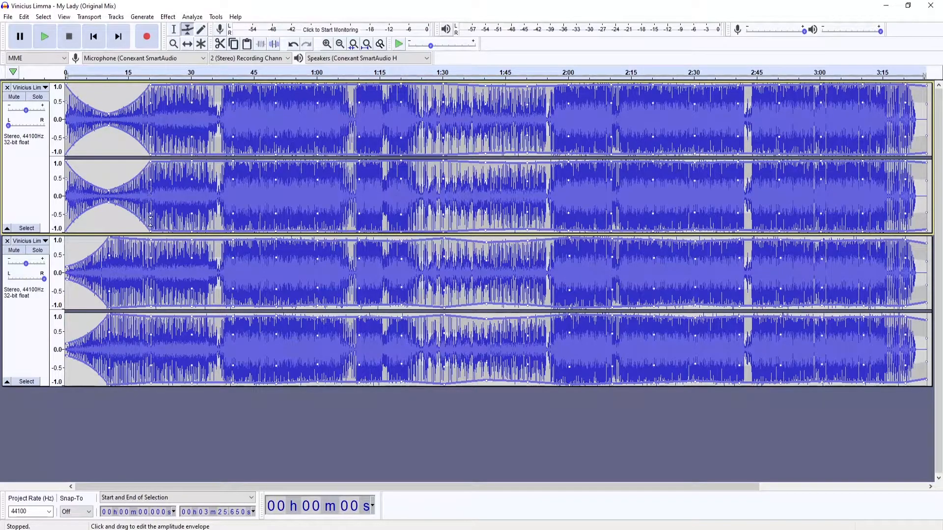
{"action": "left_click_drag", "start_coordinate": [151, 235], "coordinate": [151, 267]}
{"action": "left_click_drag", "start_coordinate": [192, 85], "coordinate": [191, 114]}
{"action": "left_click_drag", "start_coordinate": [191, 240], "coordinate": [233, 266]}
{"action": "left_click_drag", "start_coordinate": [276, 85], "coordinate": [275, 112]}
{"action": "left_click_drag", "start_coordinate": [317, 240], "coordinate": [317, 268]}
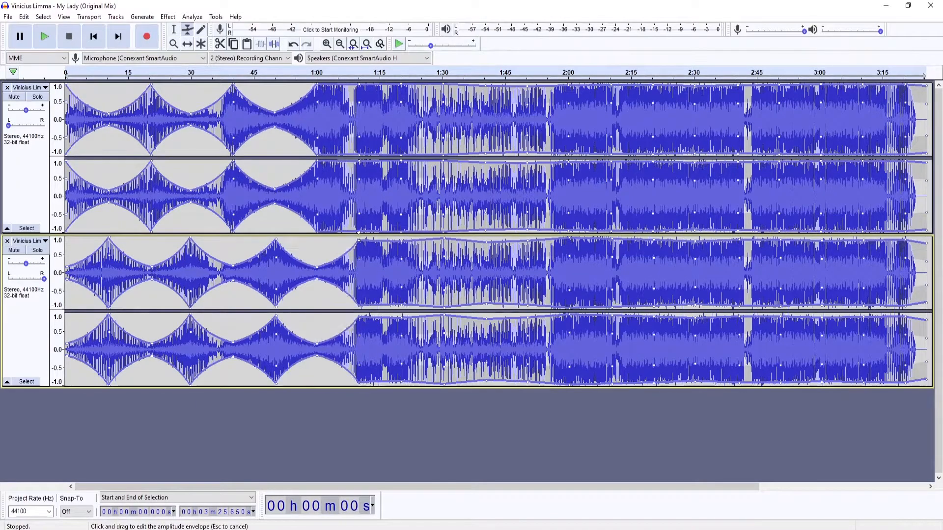
Lower the remaining alternating envelope points through the rest of the song, offset between the left and right tracks
{"action": "left_click_drag", "start_coordinate": [358, 85], "coordinate": [362, 113]}
{"action": "left_click_drag", "start_coordinate": [358, 241], "coordinate": [362, 239]}
{"action": "left_click_drag", "start_coordinate": [402, 241], "coordinate": [402, 267]}
{"action": "left_click_drag", "start_coordinate": [444, 85], "coordinate": [445, 113]}
{"action": "left_click_drag", "start_coordinate": [487, 242], "coordinate": [488, 268]}
{"action": "left_click_drag", "start_coordinate": [527, 87], "coordinate": [528, 114]}
{"action": "left_click_drag", "start_coordinate": [528, 240], "coordinate": [569, 267]}
{"action": "left_click_drag", "start_coordinate": [611, 86], "coordinate": [614, 114]}
{"action": "left_click_drag", "start_coordinate": [612, 239], "coordinate": [656, 266]}
{"action": "left_click_drag", "start_coordinate": [694, 85], "coordinate": [695, 113]}
{"action": "left_click_drag", "start_coordinate": [739, 239], "coordinate": [744, 267]}
{"action": "left_click_drag", "start_coordinate": [778, 85], "coordinate": [782, 114]}
{"action": "left_click_drag", "start_coordinate": [781, 240], "coordinate": [782, 238]}
{"action": "left_click_drag", "start_coordinate": [822, 241], "coordinate": [822, 266]}
{"action": "left_click_drag", "start_coordinate": [863, 240], "coordinate": [862, 239]}
{"action": "left_click_drag", "start_coordinate": [904, 240], "coordinate": [906, 268]}
{"action": "left_click_drag", "start_coordinate": [926, 243], "coordinate": [927, 238]}
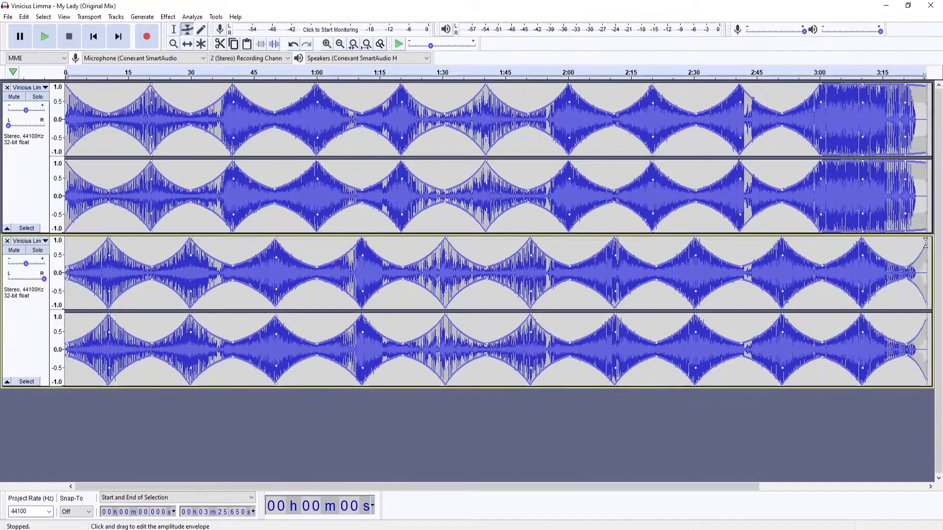
{"action": "left_click_drag", "start_coordinate": [862, 85], "coordinate": [865, 113]}
{"action": "left_click_drag", "start_coordinate": [926, 86], "coordinate": [927, 112]}
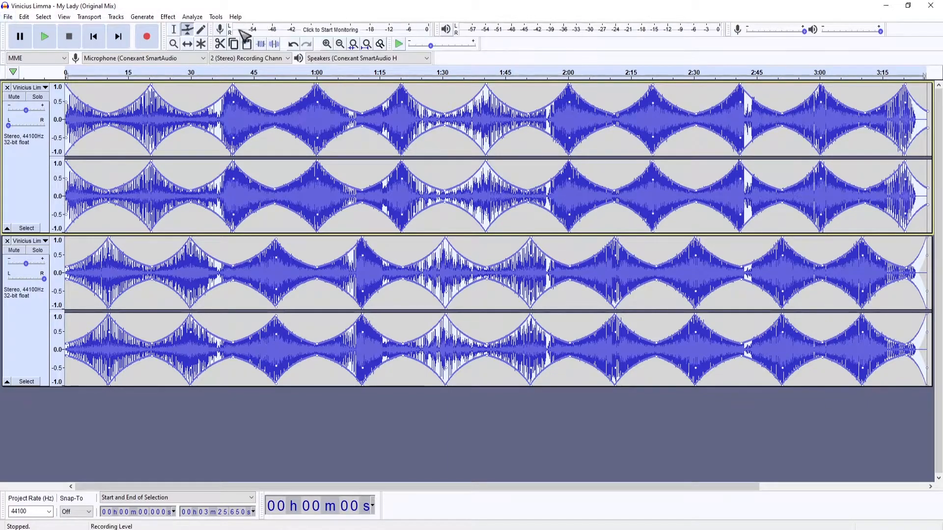
Apply the Reverb effect with room size set to 100%
{"action": "left_click", "coordinate": [168, 16]}
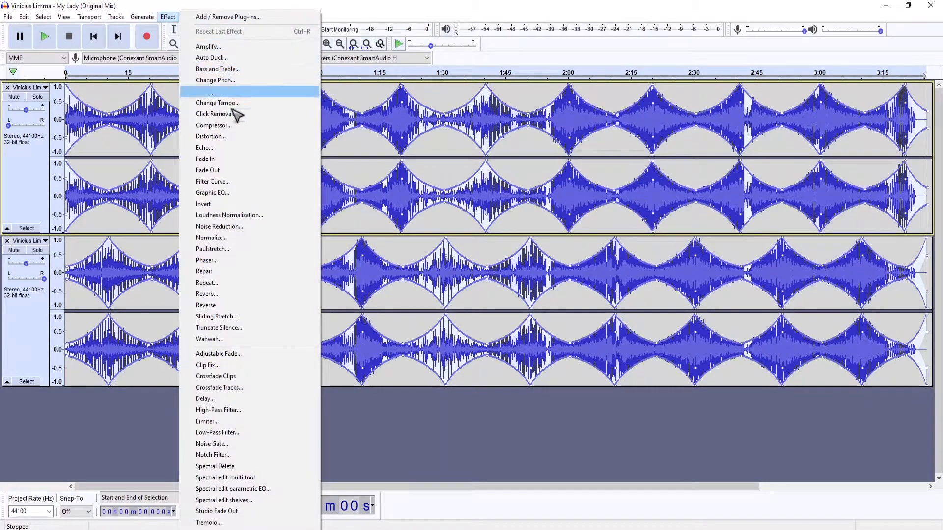
{"action": "left_click", "coordinate": [234, 294]}
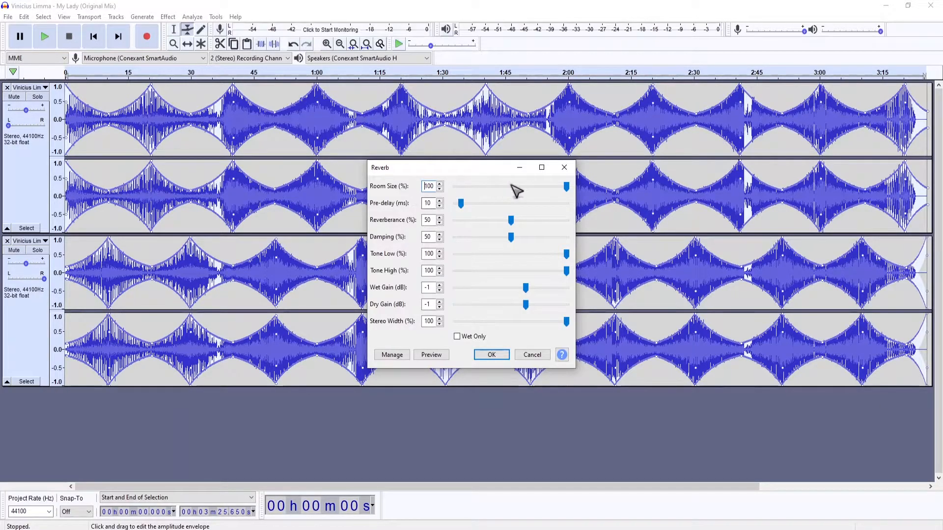
{"action": "mouse_move", "coordinate": [564, 184]}
{"action": "left_mouse_down"}
{"action": "mouse_move", "coordinate": [540, 192]}
{"action": "mouse_move", "coordinate": [569, 191]}
{"action": "left_mouse_up"}
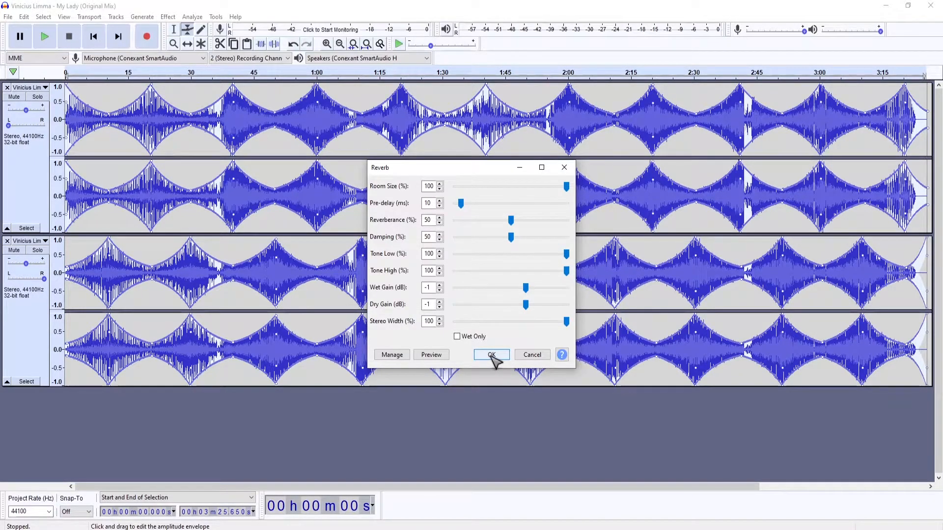
{"action": "left_click", "coordinate": [491, 355]}
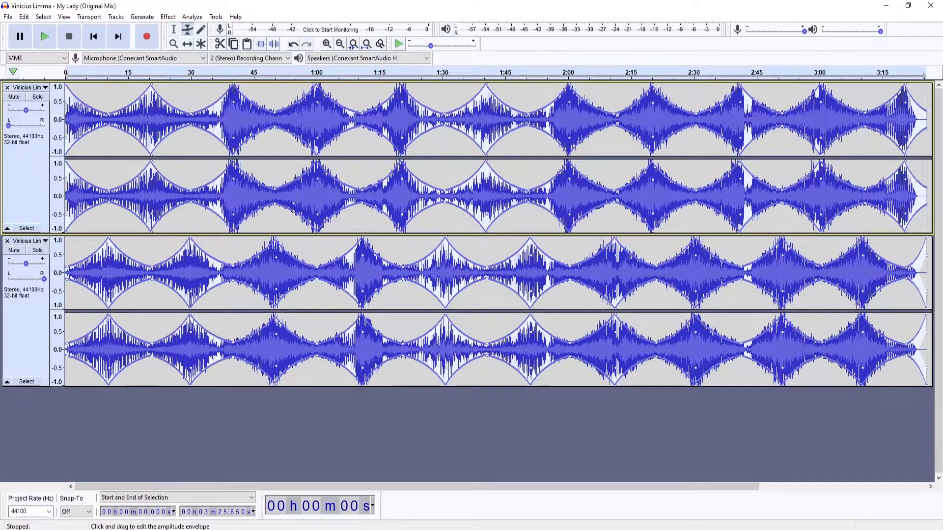
Open the audio export dialog and set the FLAC bit depth to 16 bit
{"action": "left_click", "coordinate": [8, 17]}
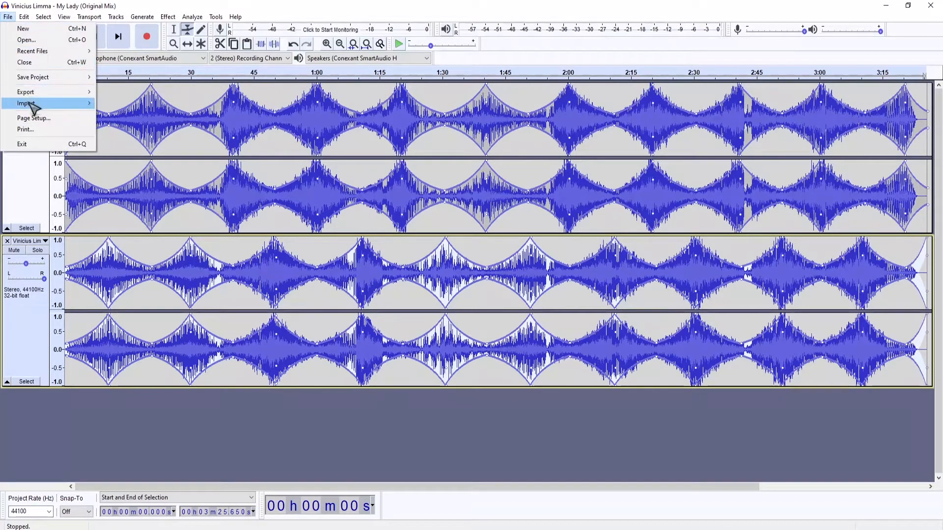
{"action": "mouse_move", "coordinate": [33, 94]}
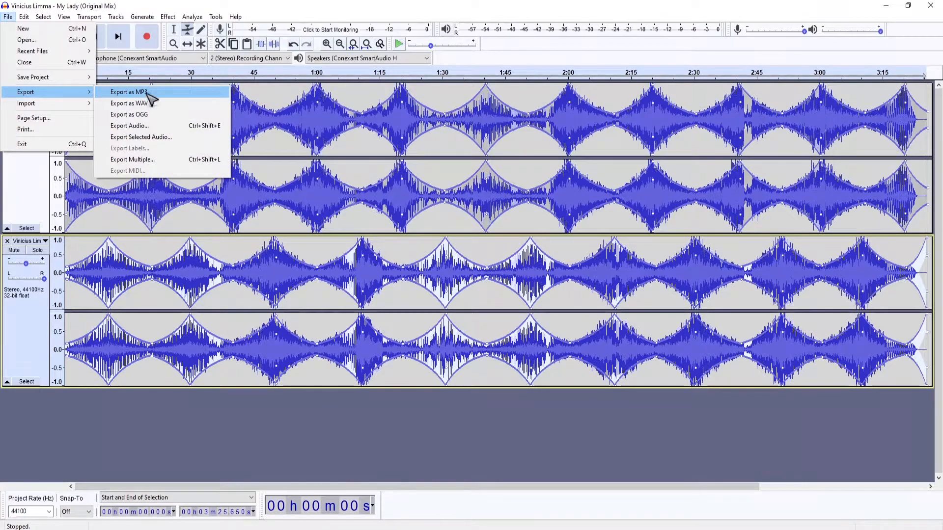
{"action": "left_click", "coordinate": [118, 128]}
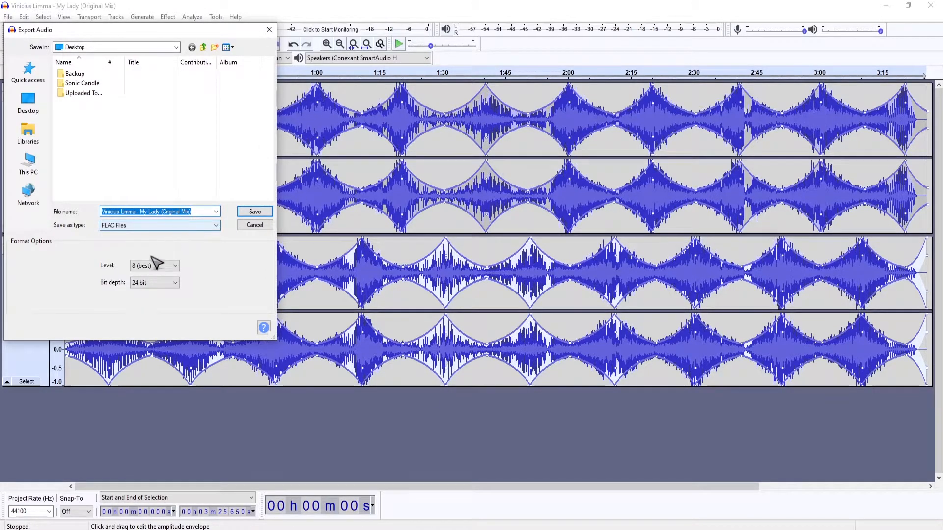
{"action": "left_click", "coordinate": [167, 268]}
{"action": "left_click", "coordinate": [155, 339]}
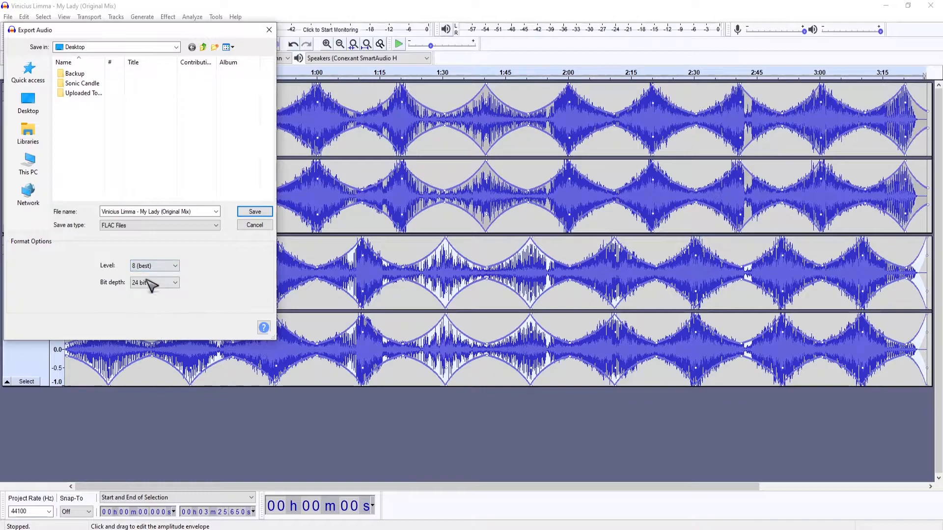
{"action": "left_click", "coordinate": [148, 285]}
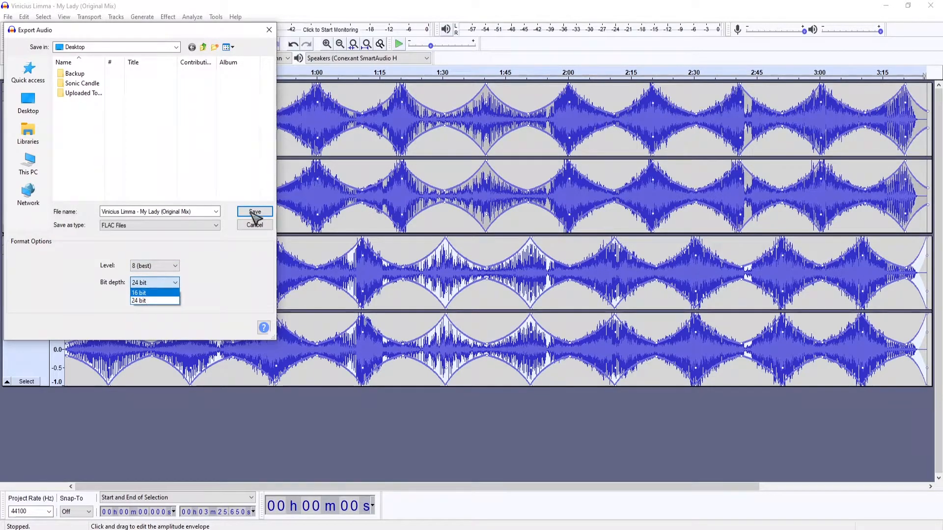
{"action": "left_click", "coordinate": [140, 293]}
Save the export to the Desktop and accept the metadata tags
{"action": "left_click", "coordinate": [255, 212]}
{"action": "left_click", "coordinate": [493, 290]}
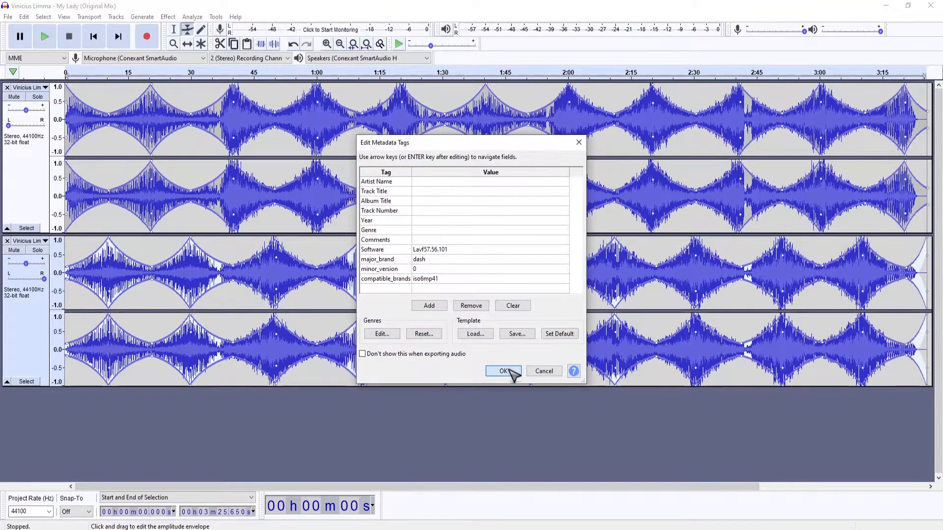
{"action": "left_click", "coordinate": [509, 371]}
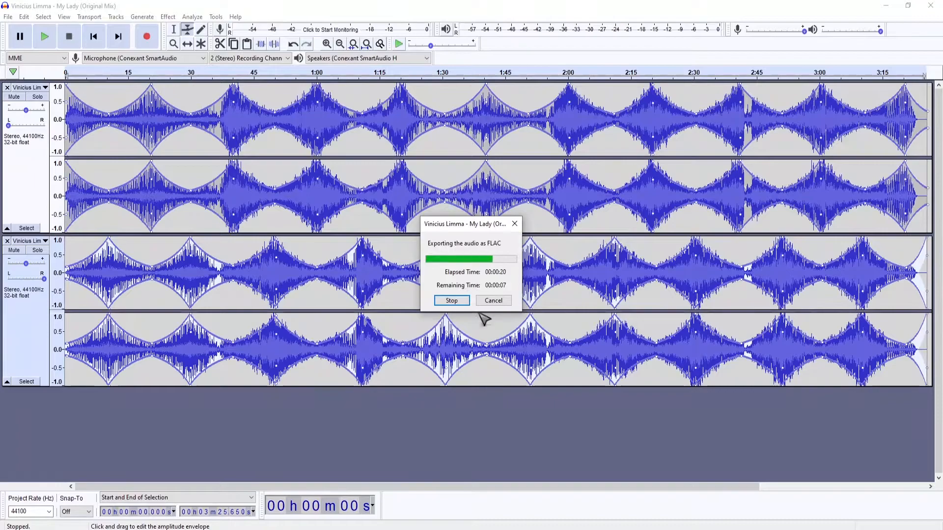
{"action": "left_click", "coordinate": [492, 300]}
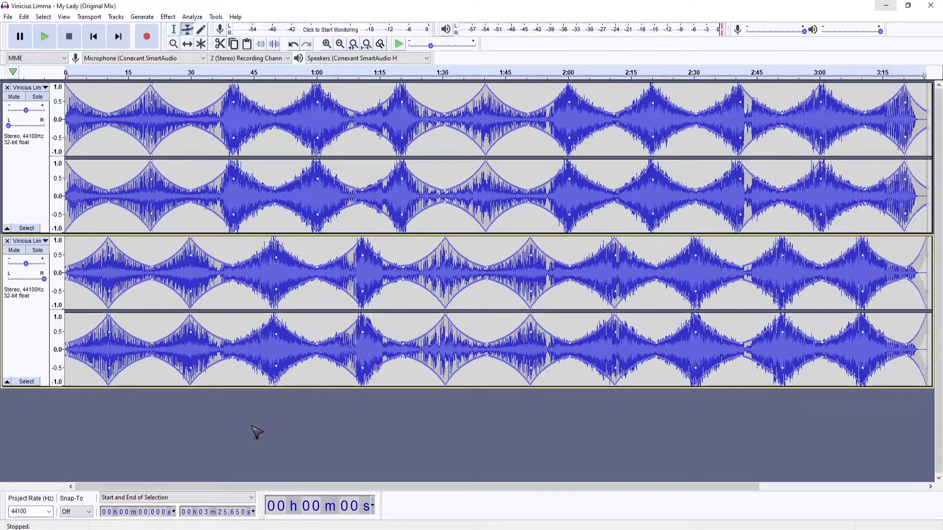
Play back the result, jumping to around the 45-second mark
{"action": "key", "text": "space"}
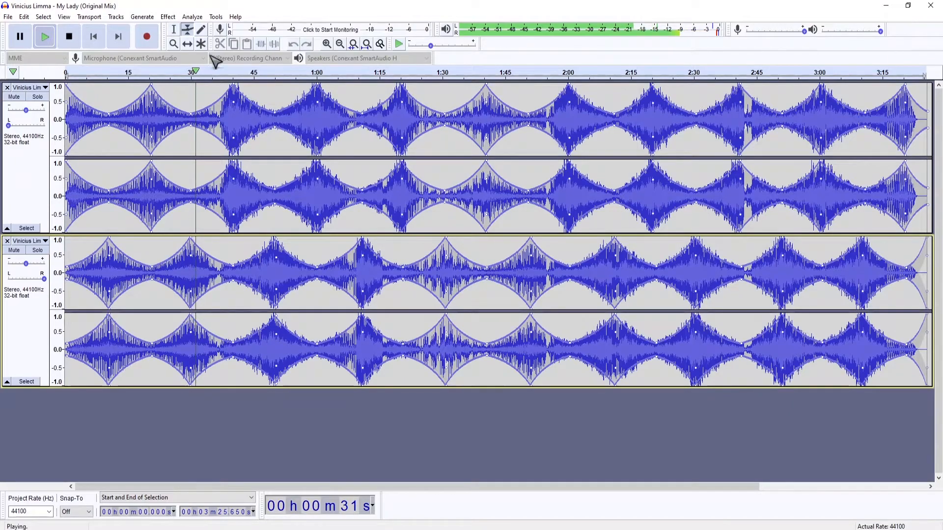
{"action": "left_click", "coordinate": [230, 76]}
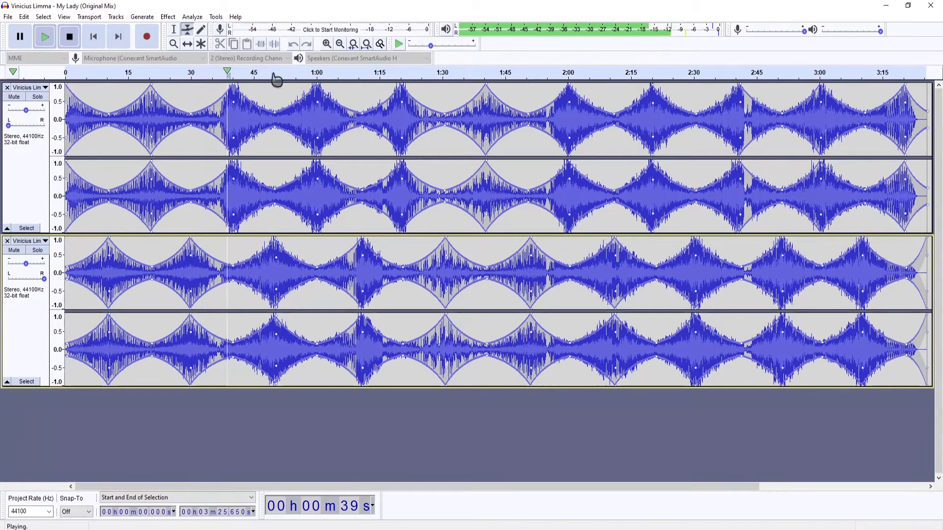